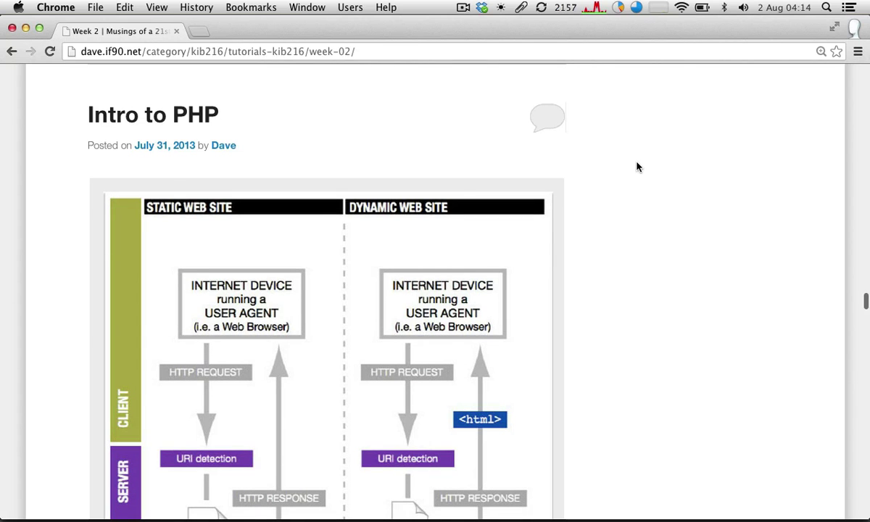
scroll(637, 166, up, 15)
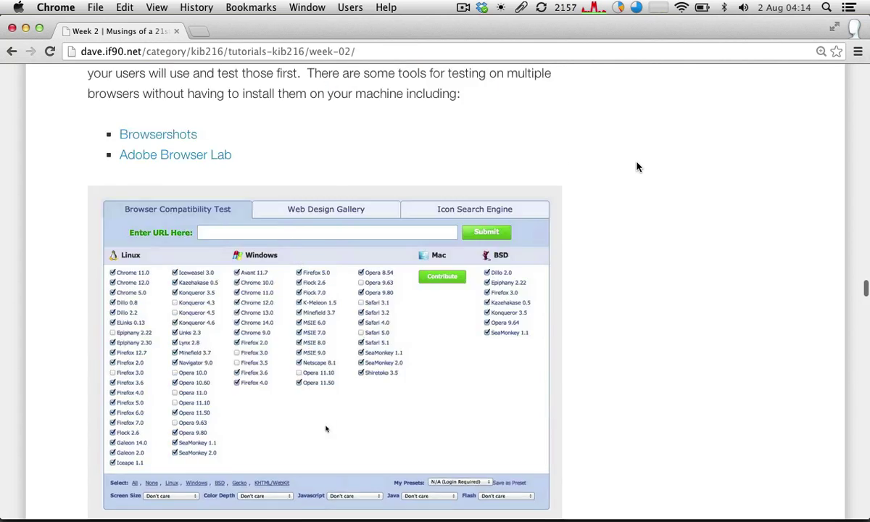
scroll(637, 166, up, 6)
scroll(637, 166, up, 7)
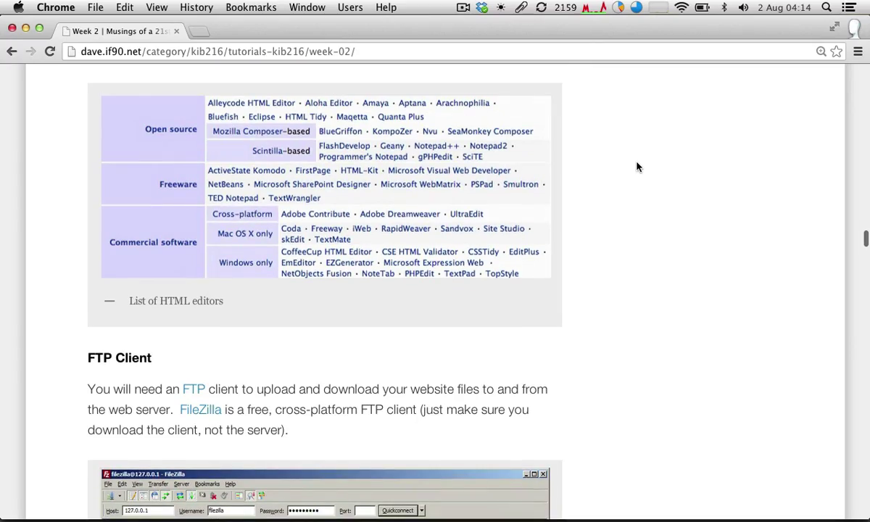
scroll(637, 167, down, 13)
scroll(637, 166, down, 15)
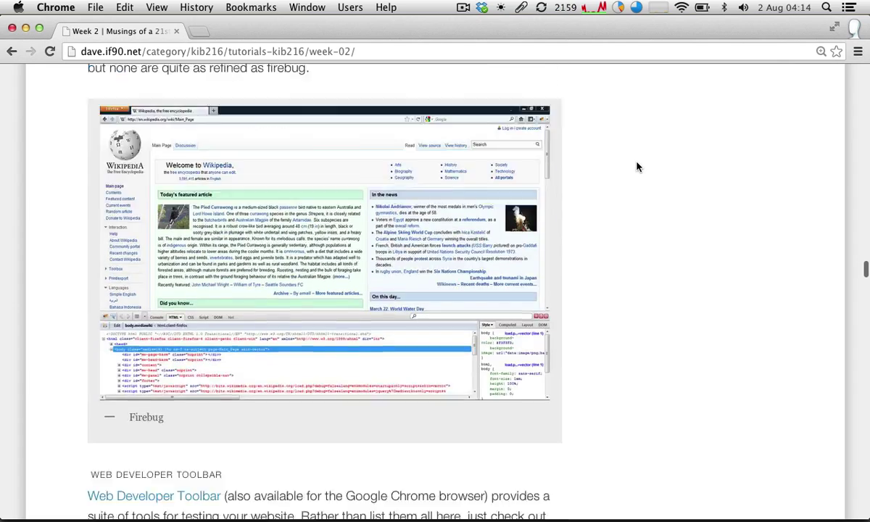
scroll(637, 166, down, 10)
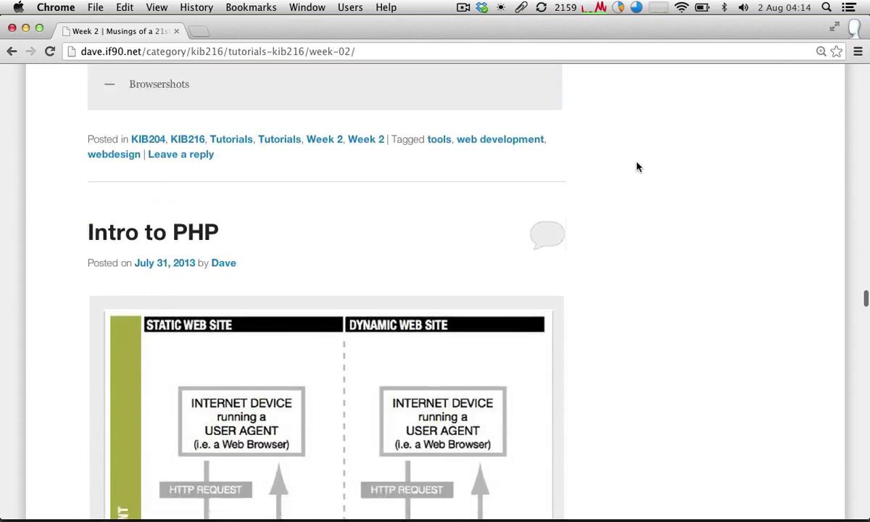
scroll(637, 167, up, 3)
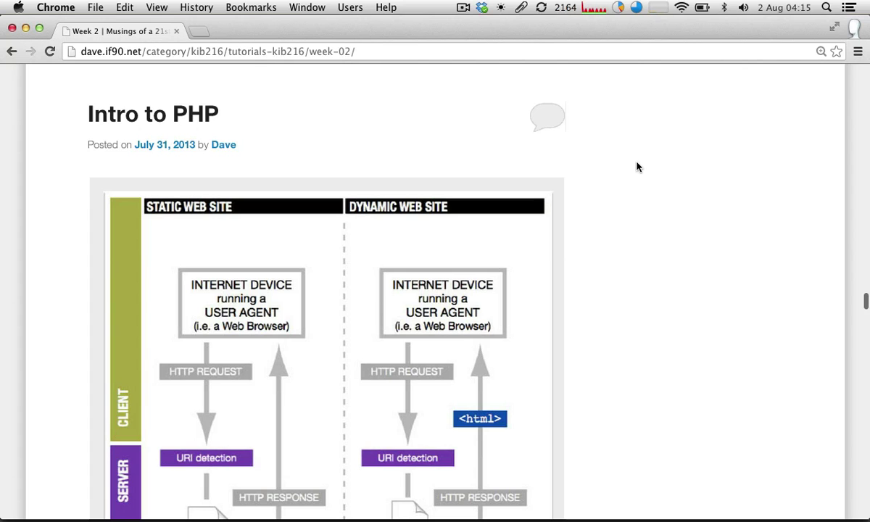
Step: Scroll down to the static vs dynamic website diagram and zoom the page out to 110%
scroll(637, 167, down, 3)
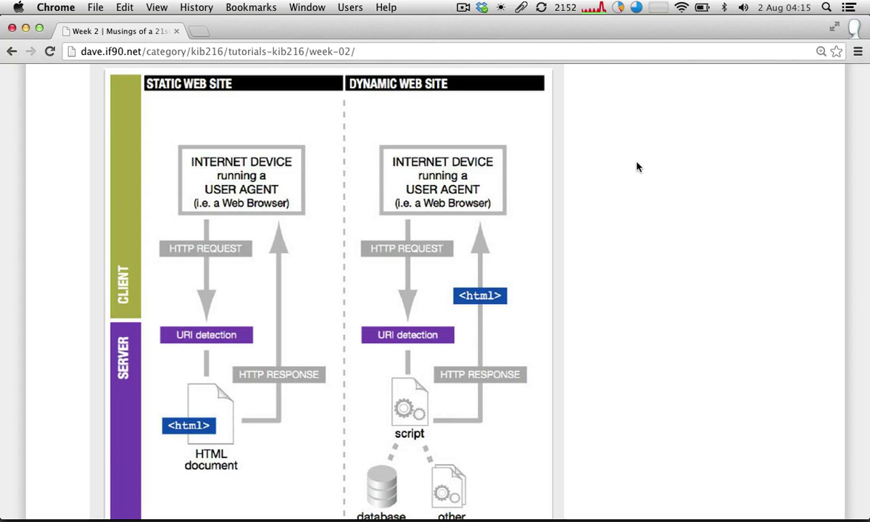
key(cmd+minus)
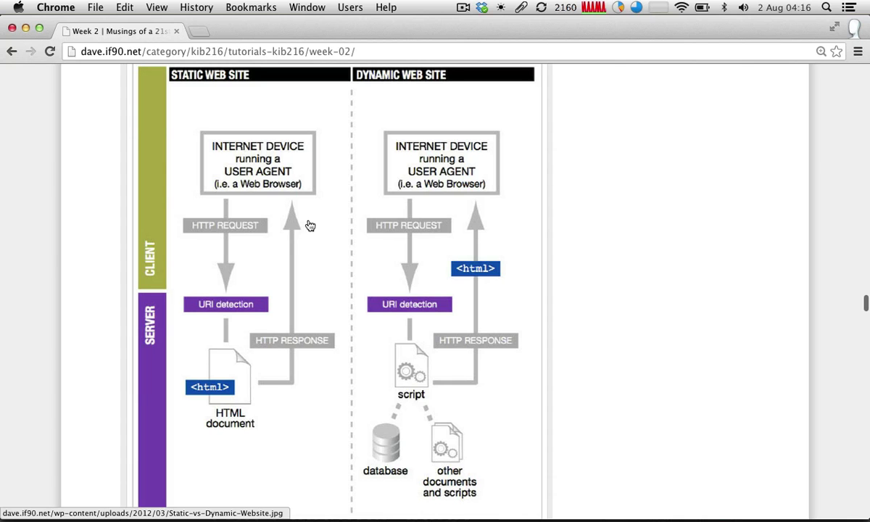
Step: Scroll past the diagram caption to the PHP paragraphs and the start of the Hello World code
scroll(333, 193, up, 1)
scroll(333, 193, down, 1)
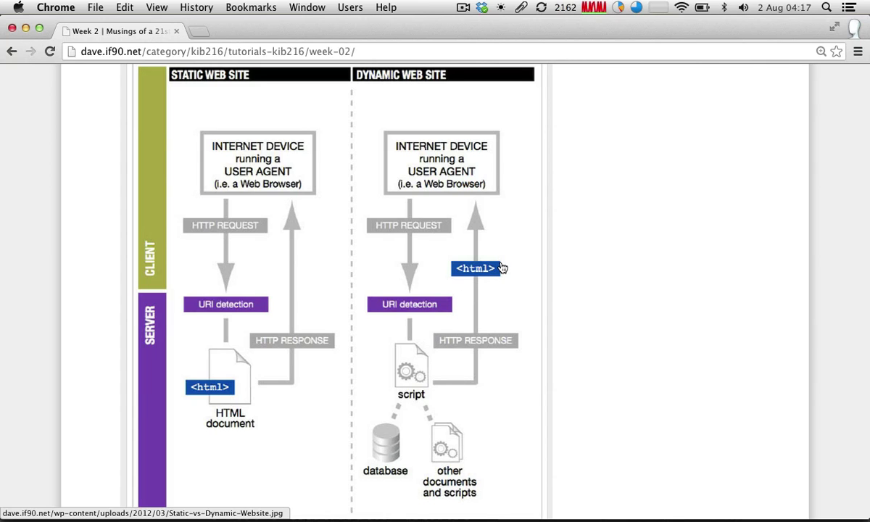
scroll(501, 268, down, 1)
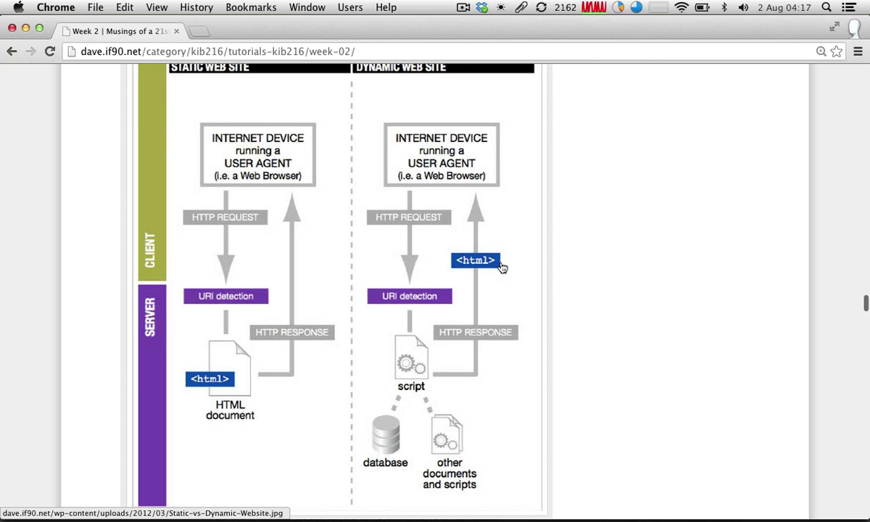
scroll(594, 283, down, 5)
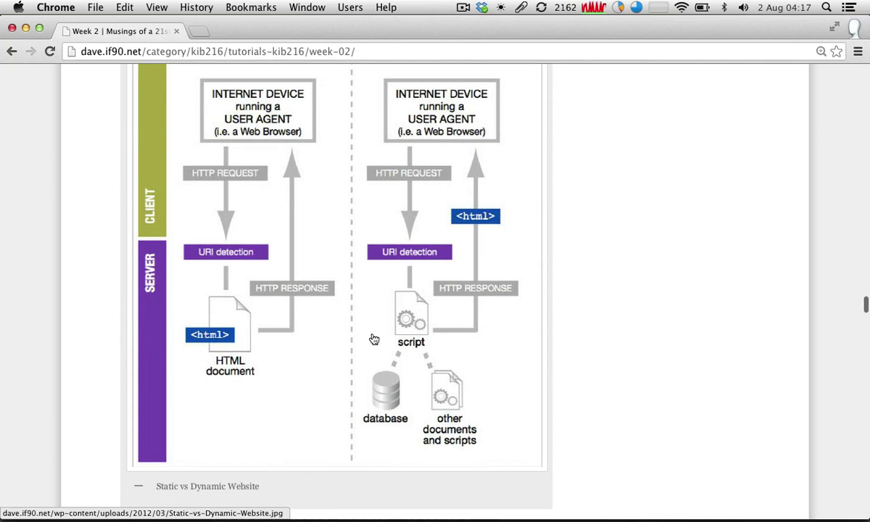
scroll(374, 339, up, 6)
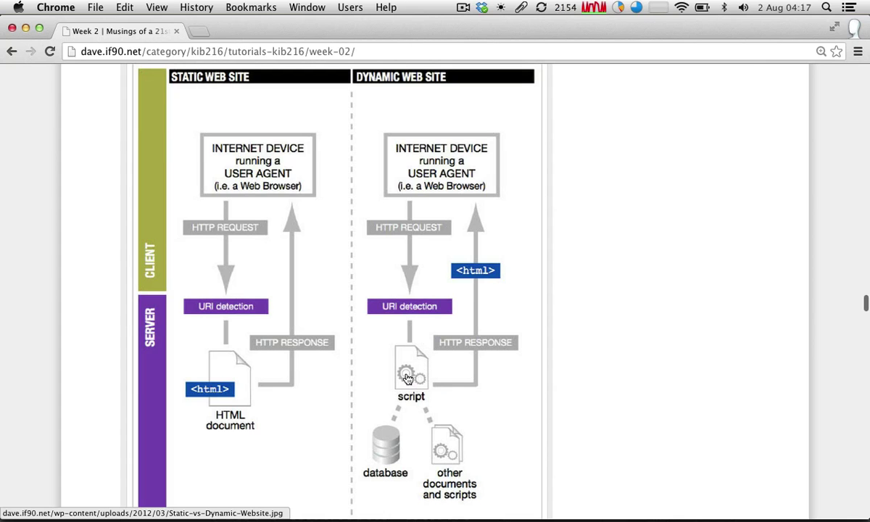
scroll(407, 377, down, 5)
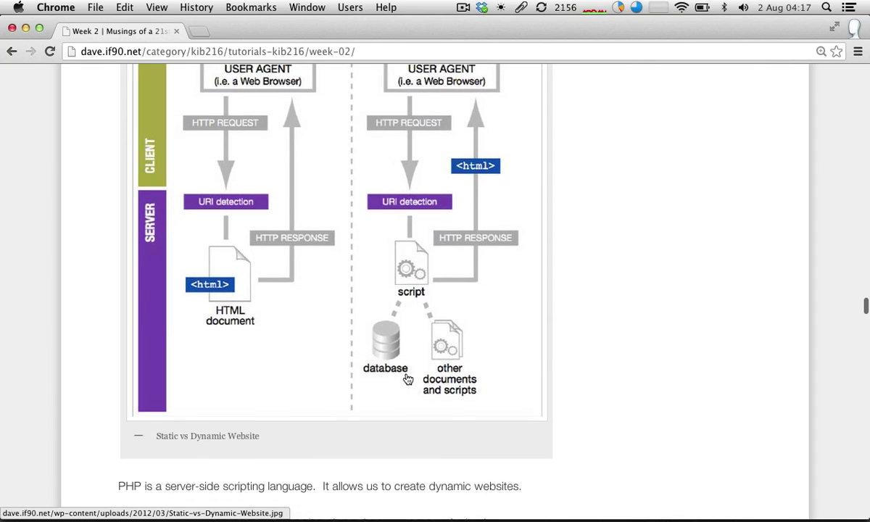
scroll(408, 377, down, 10)
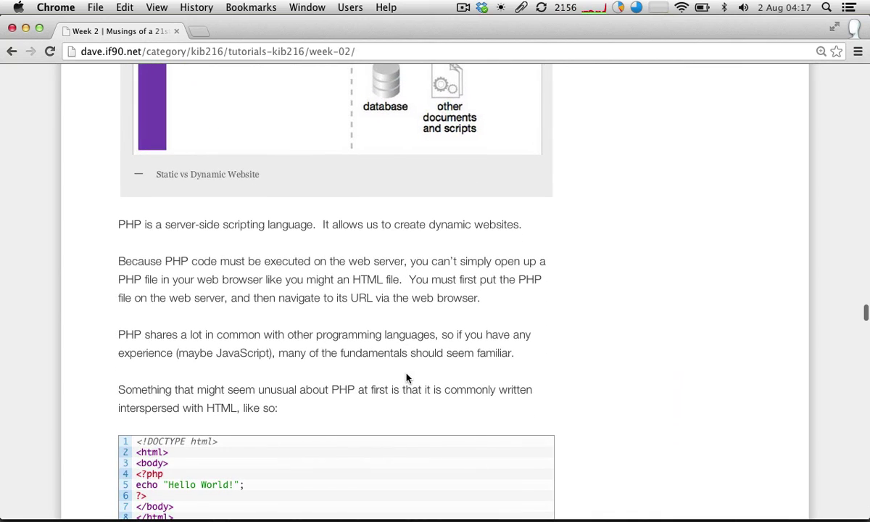
Step: Zoom the Week 2 page to 150% and bring the PHP introduction paragraphs into view
key(super+equal)
scroll(407, 378, up, 10)
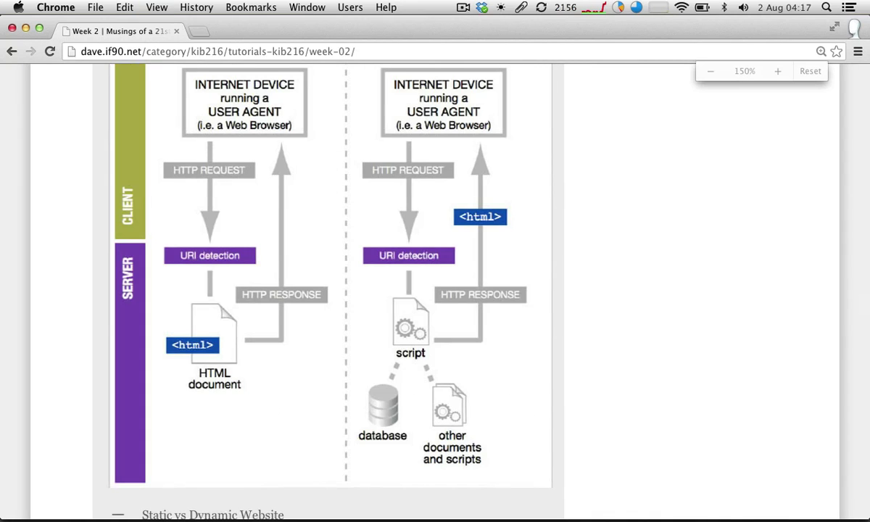
scroll(326, 276, down, 15)
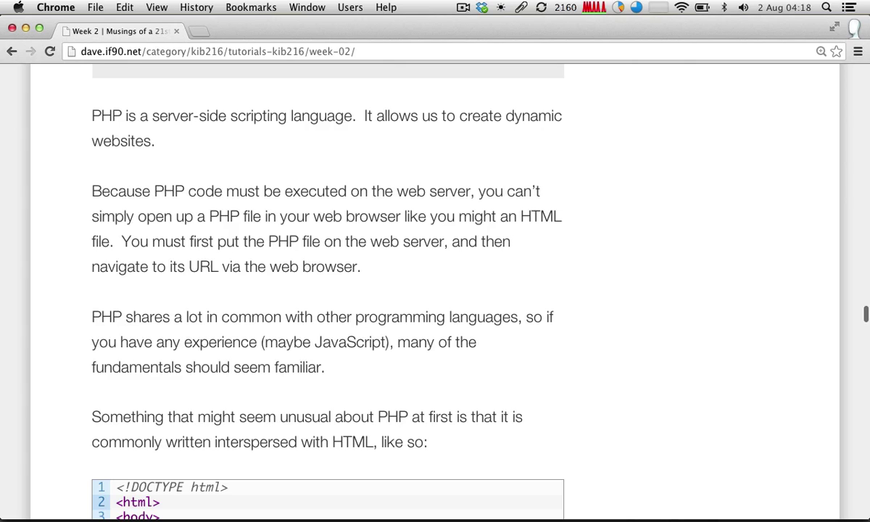
Step: Scroll down until the echo "Hello World!" code block and its PHP tag explanation are visible
scroll(326, 289, down, 1)
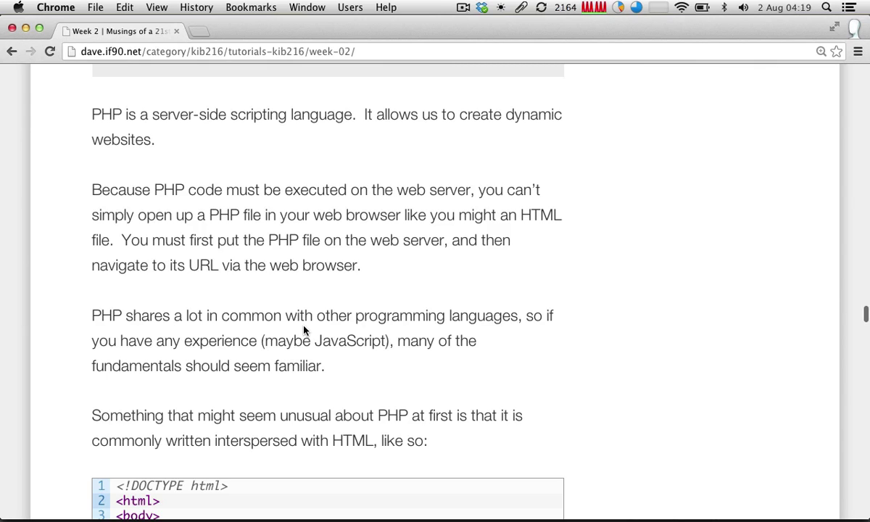
scroll(304, 330, down, 5)
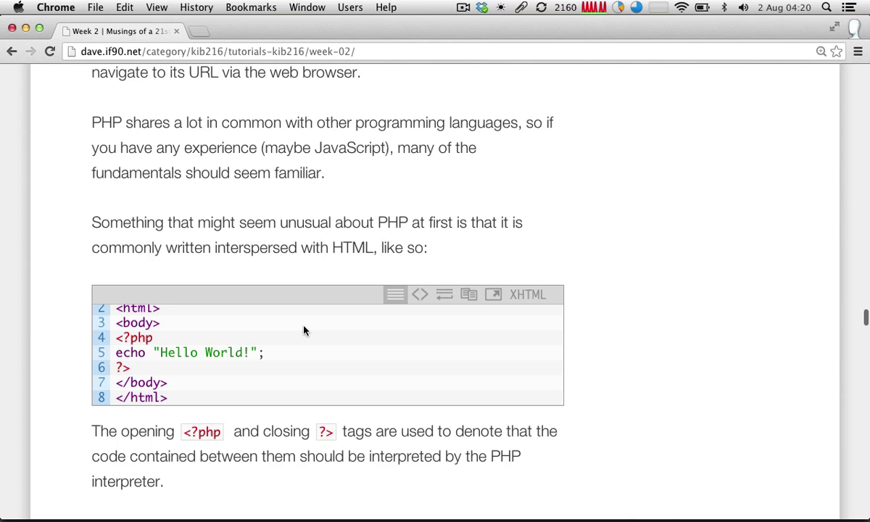
Step: Scroll further down the post, then switch from Chrome to PhpStorm
scroll(85, 378, down, 1)
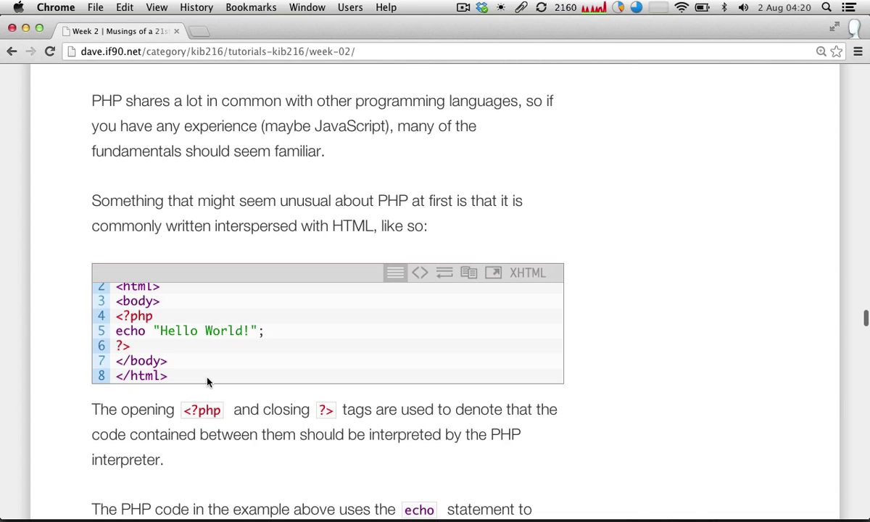
scroll(51, 335, down, 1)
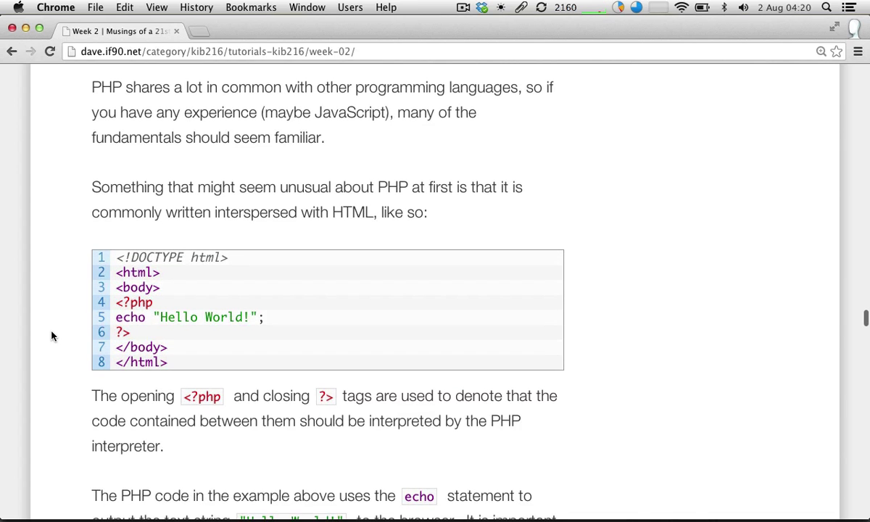
key(super+Tab)
key(super+Tab)
key(super+Tab)
key(super+Tab)
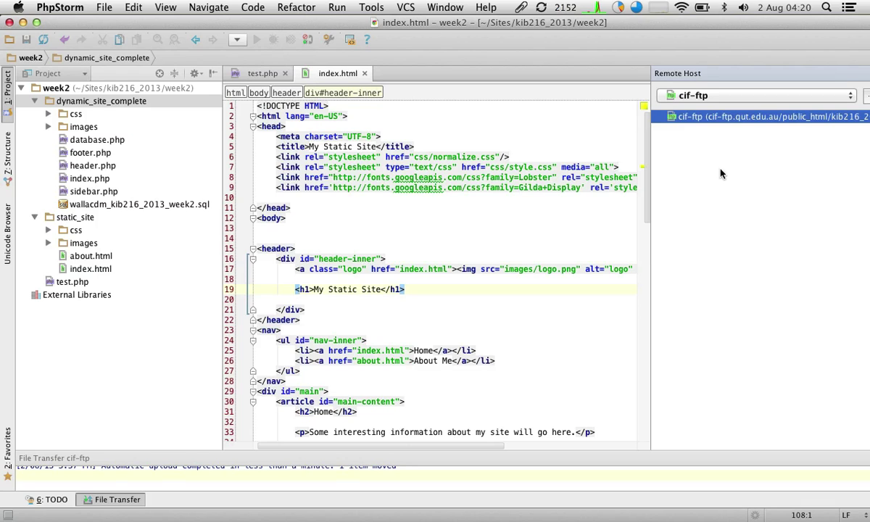
Step: Widen the Remote Host panel and close the index.html tab, leaving test.php in the editor
drag(649, 123, 739, 129)
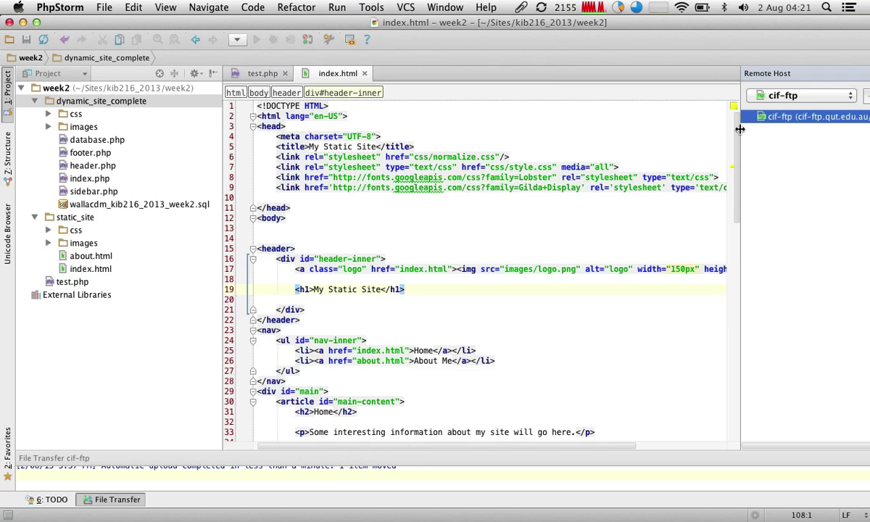
click(364, 73)
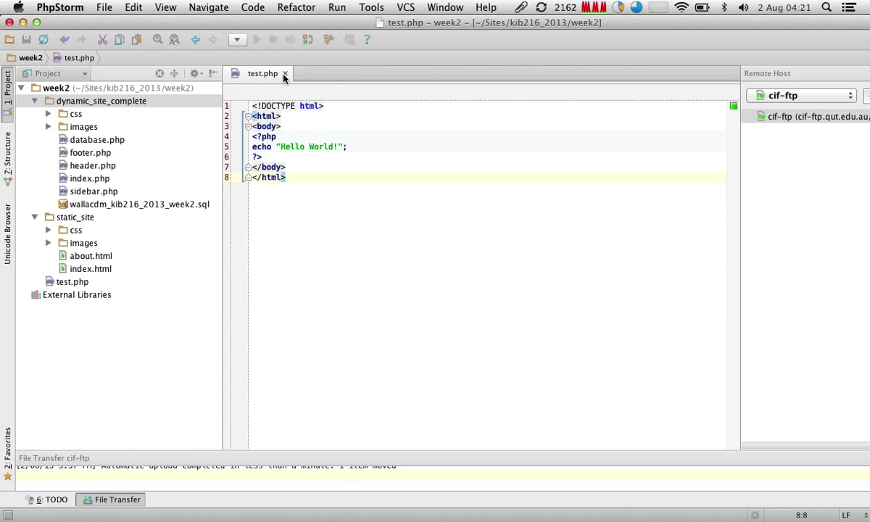
Step: Collapse and re-expand week2 in the Project tree, then open test.php in the editor
click(262, 157)
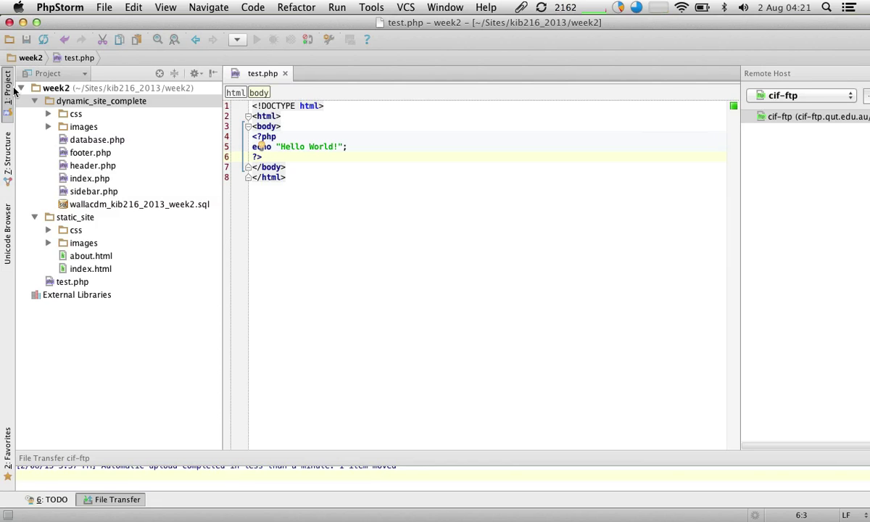
click(20, 87)
click(20, 88)
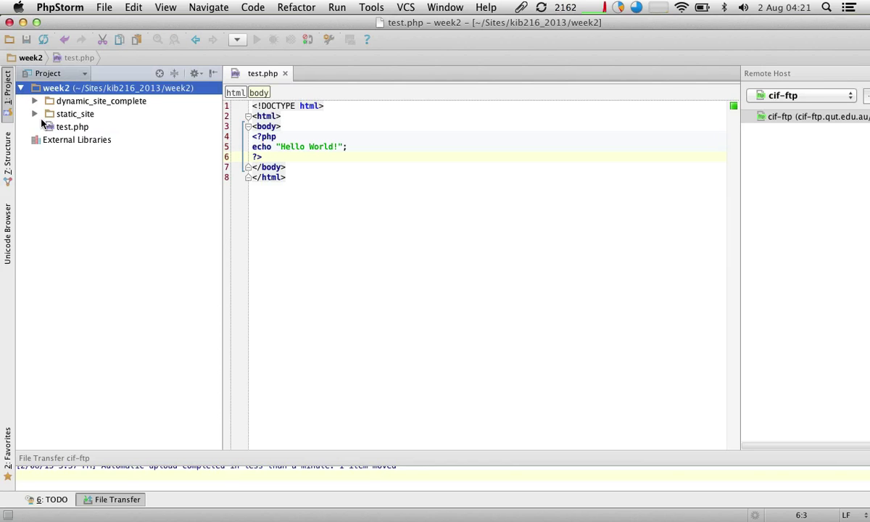
click(58, 129)
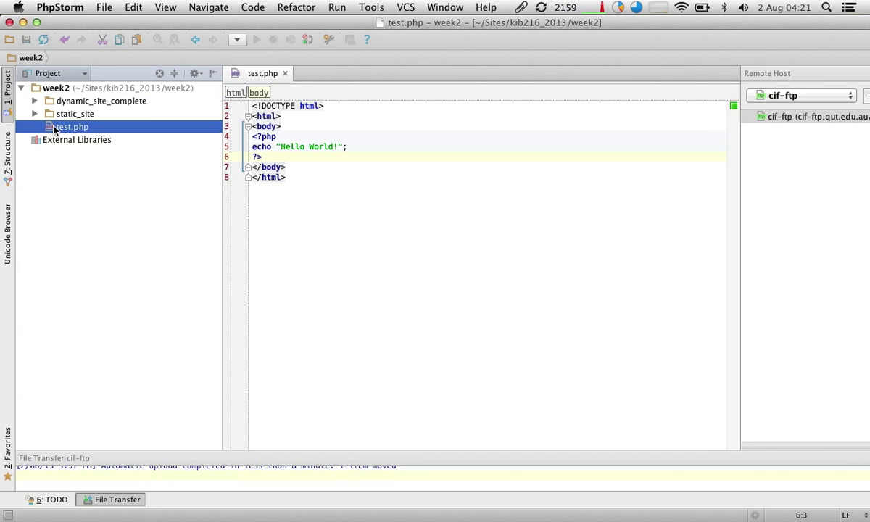
double_click(54, 129)
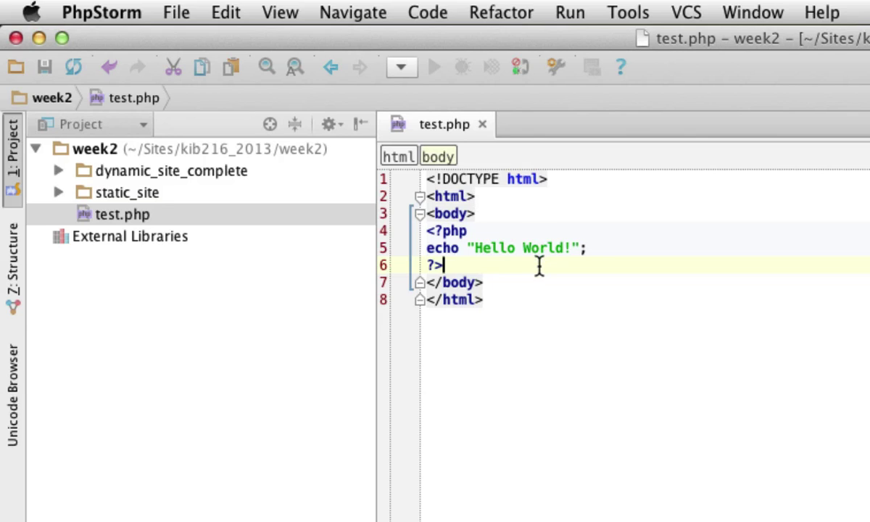
Step: Highlight parts of test.php in turn: surrounding markup, the PHP block, <?php, ?>, and the echo line
drag(541, 287, 426, 195)
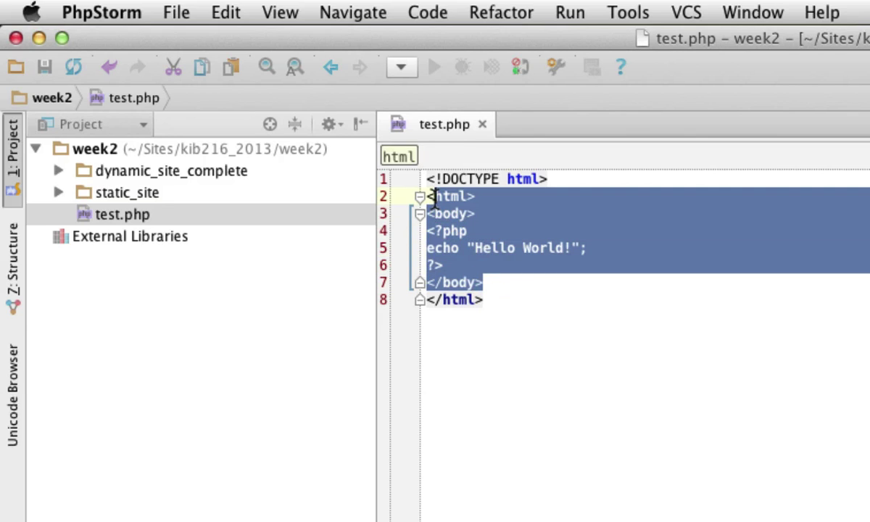
click(540, 364)
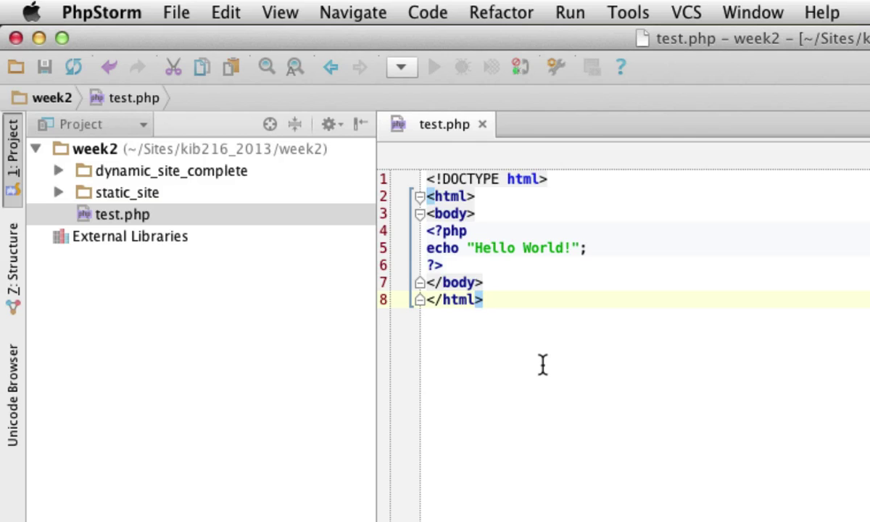
drag(426, 230, 468, 263)
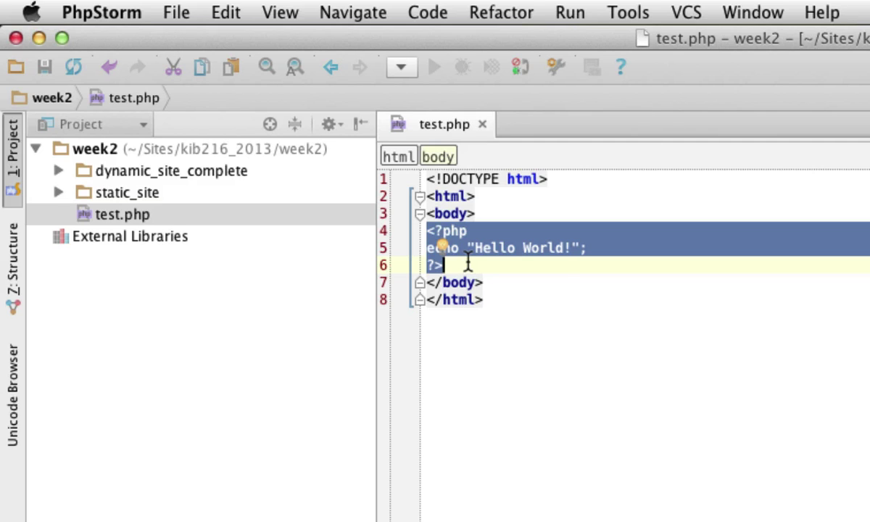
click(467, 263)
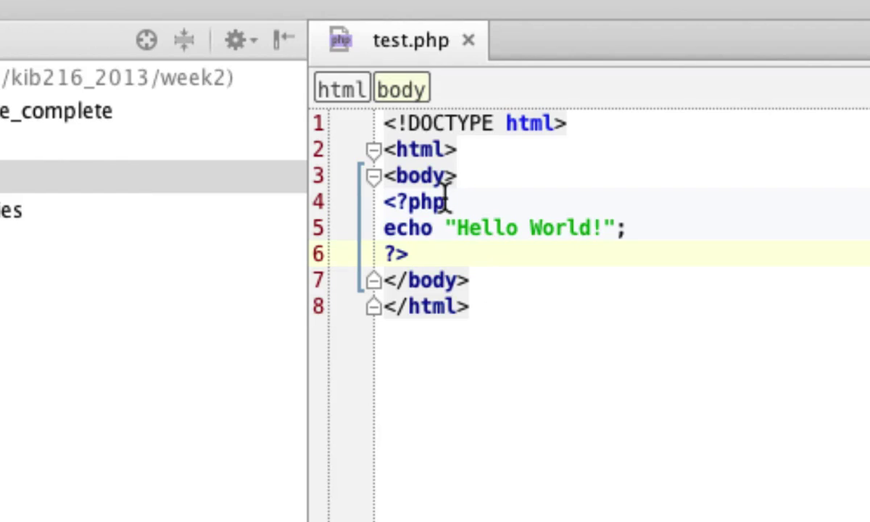
drag(467, 231, 434, 230)
drag(395, 201, 383, 200)
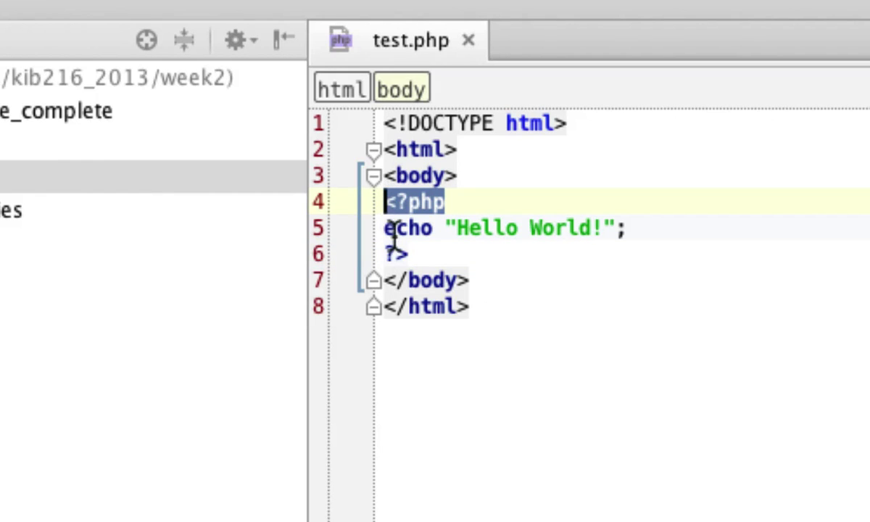
click(410, 254)
drag(403, 254, 383, 253)
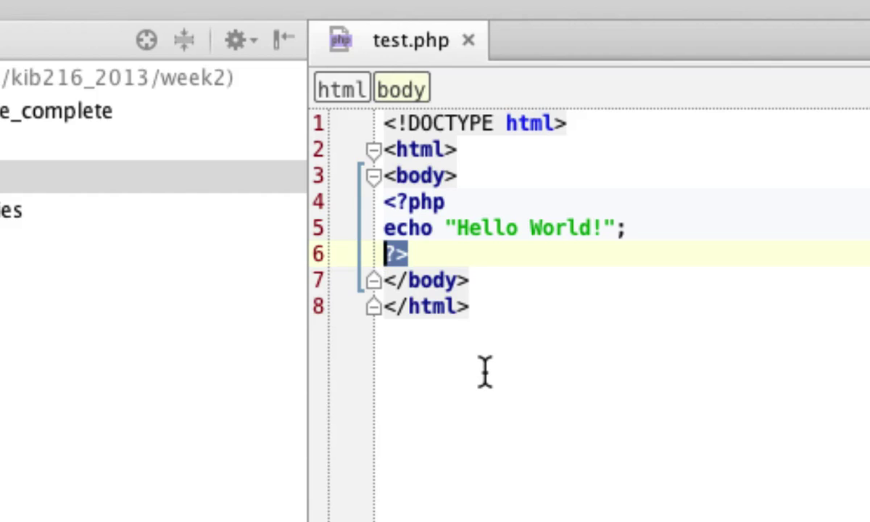
click(627, 231)
drag(627, 230, 388, 231)
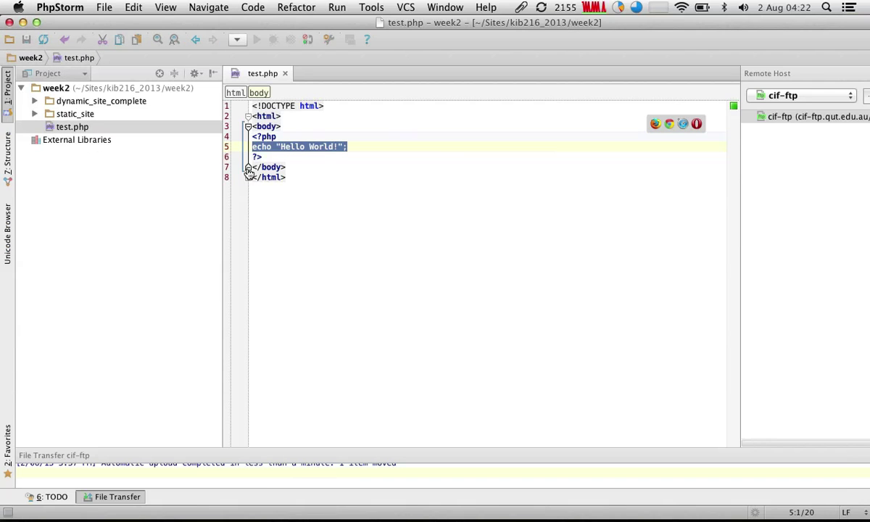
Step: Reveal test.php's week2 folder in Finder from its context menu in the Project tree
click(120, 262)
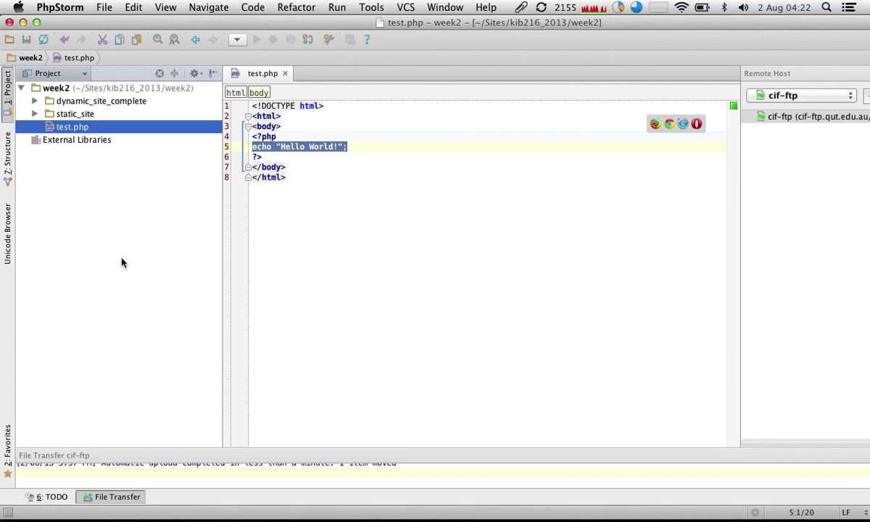
right_click(49, 128)
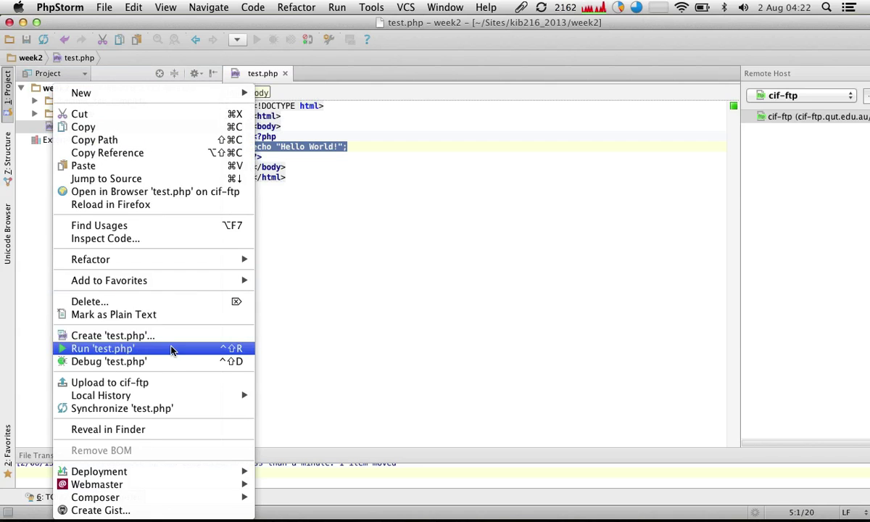
mouse_move(141, 393)
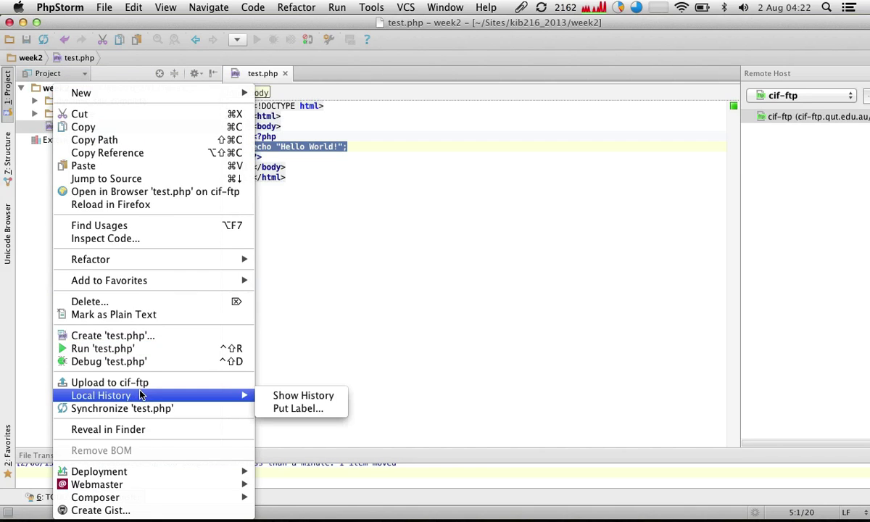
click(136, 429)
click(192, 317)
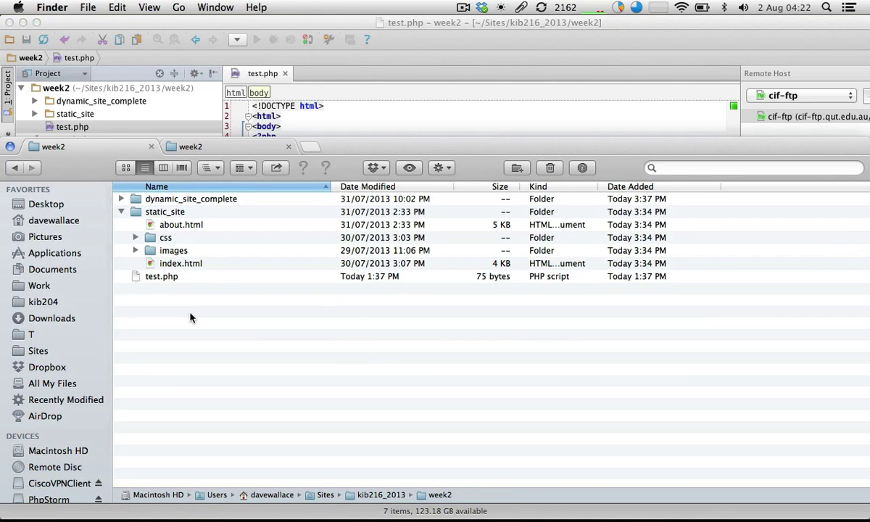
Step: Select test.php in Finder, drag it toward the browser, and bring Chrome to the front
click(160, 278)
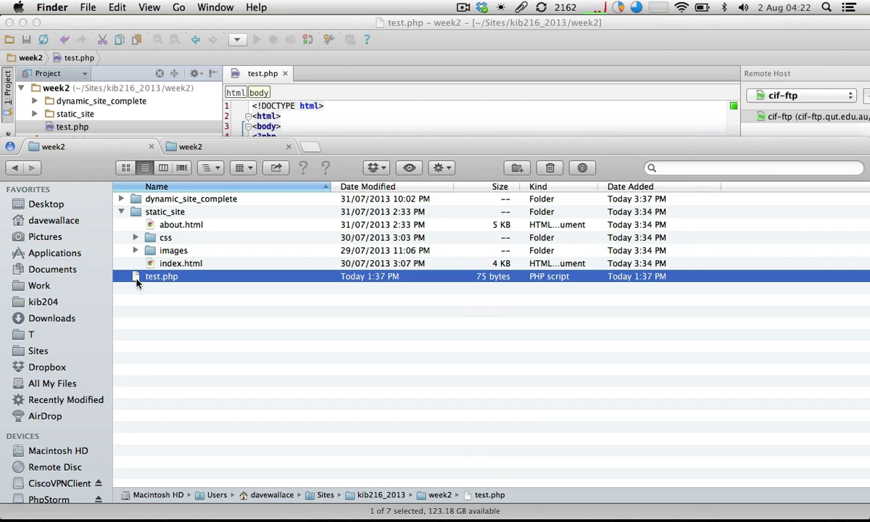
drag(163, 279, 215, 317)
key(super+Tab)
key(super+Tab)
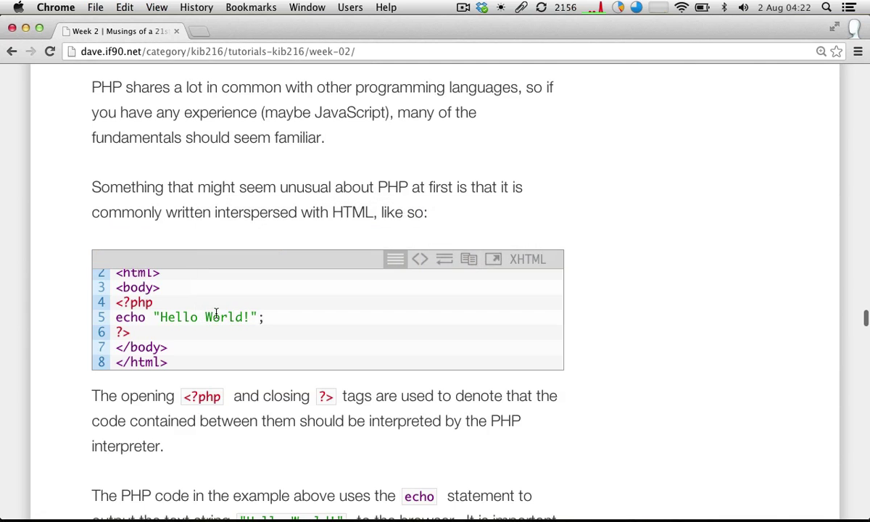
Step: Drop test.php from Finder into a new Chrome tab, showing its raw PHP source via file://
key(super+t)
key(super+Tab)
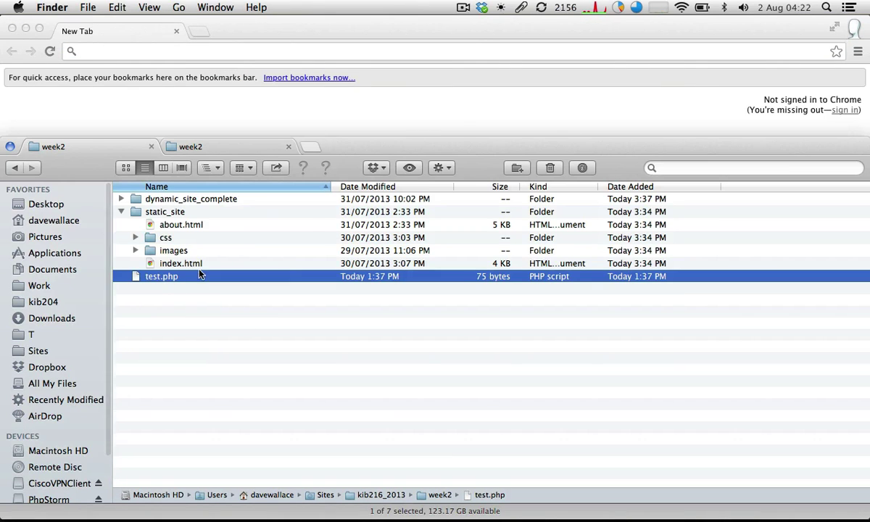
drag(200, 273, 455, 117)
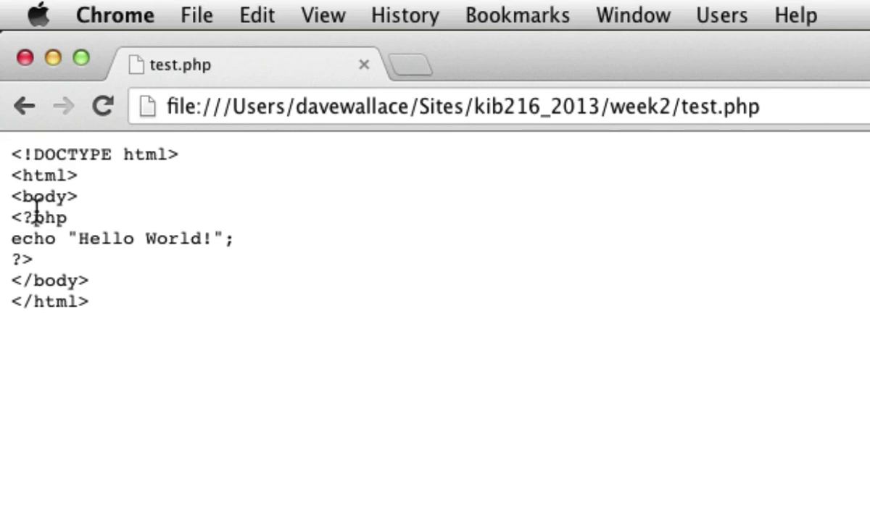
drag(10, 156, 107, 274)
click(105, 272)
Step: Deselect test.php in Finder, then move to FileZilla and click into its empty Host field
key(super+Tab)
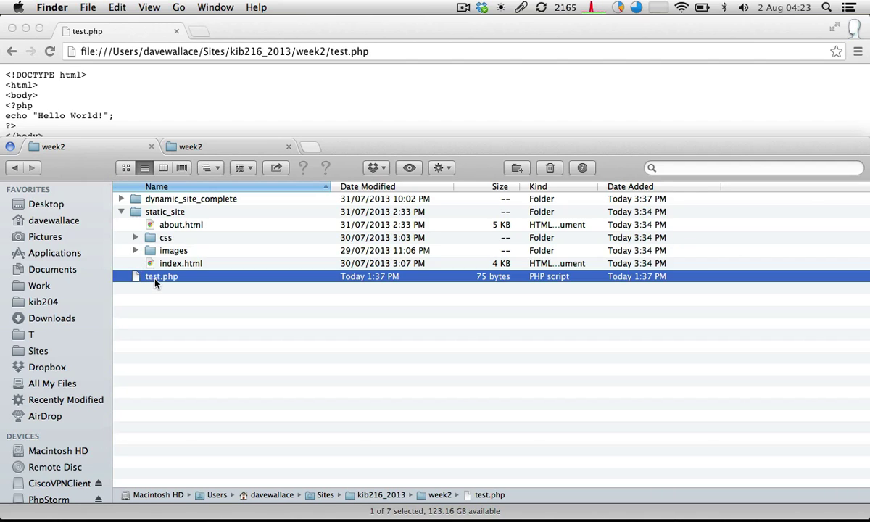
click(155, 317)
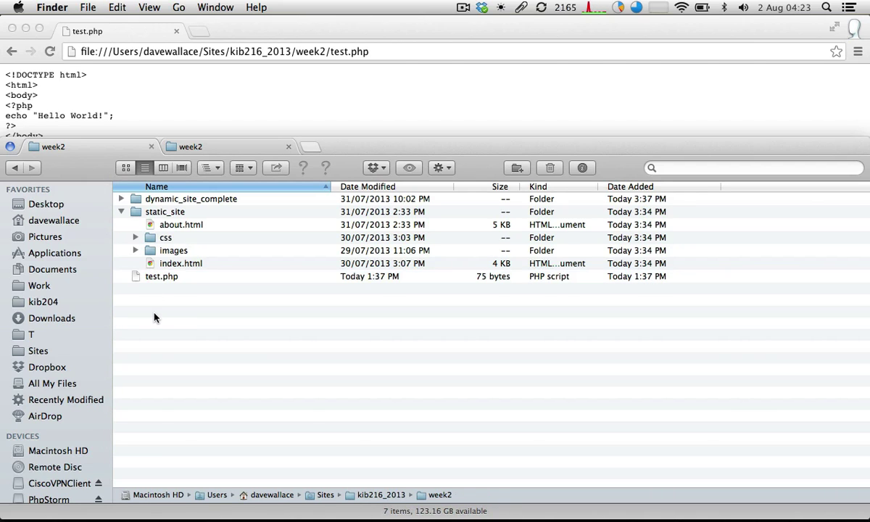
key(super+Tab)
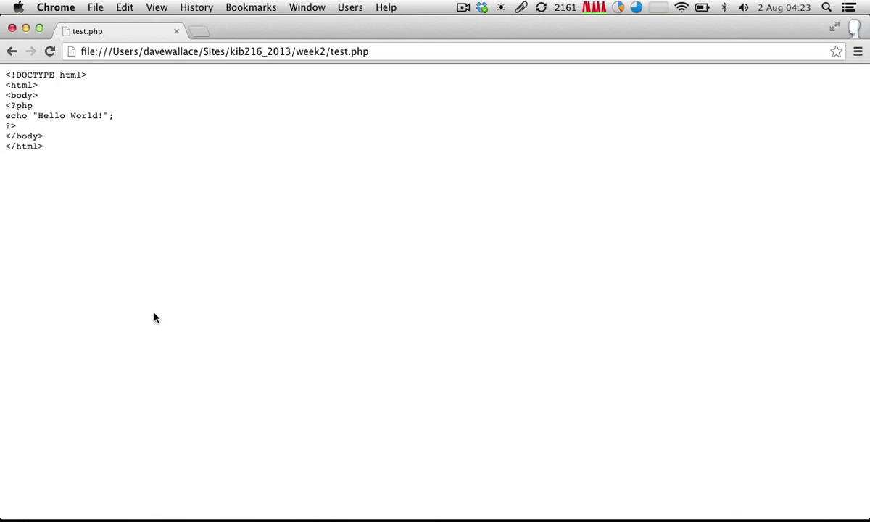
key(super+Tab)
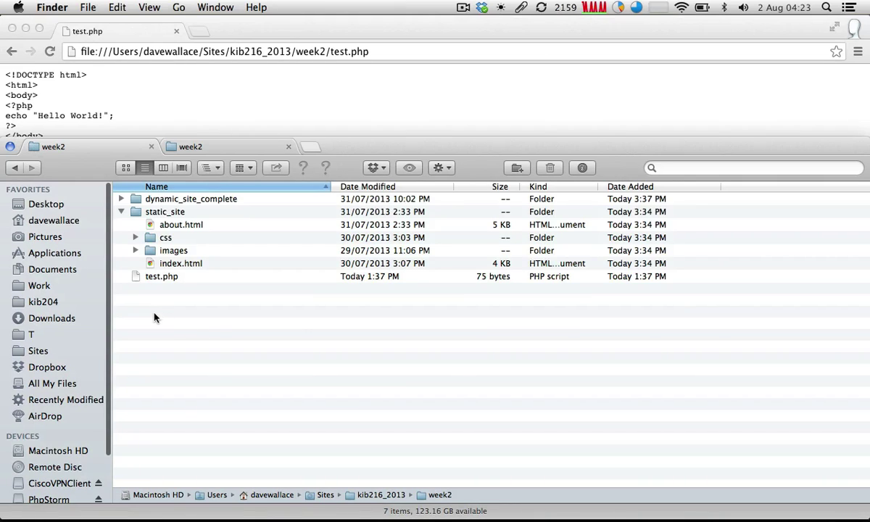
key(super+Tab)
key(super+Tab)
key(super+Tab)
key(super+Tab)
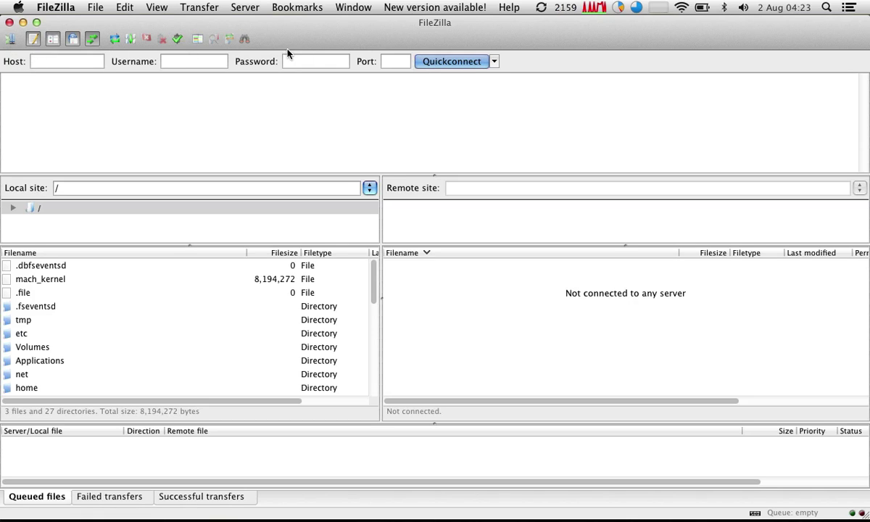
click(40, 61)
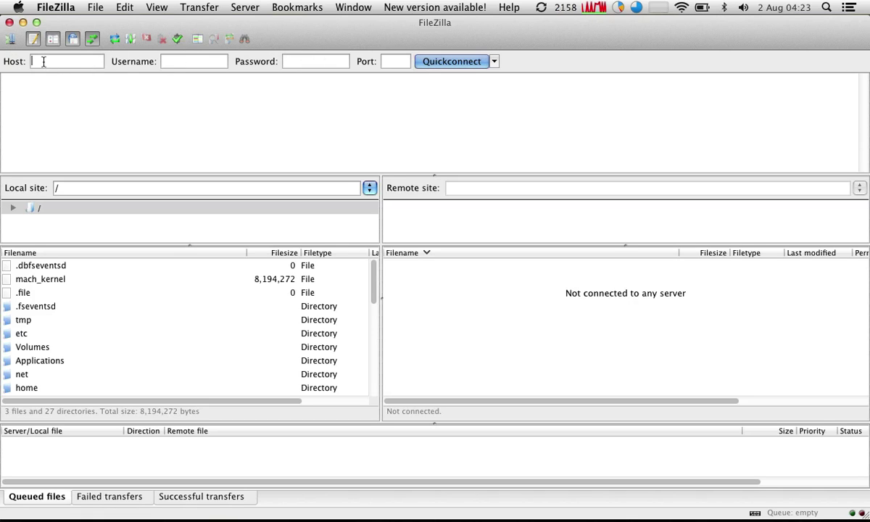